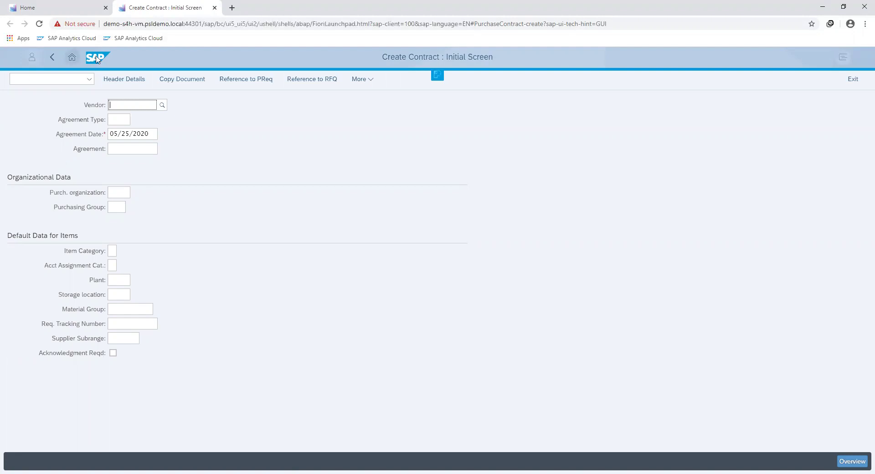
Search 'taren' to set the TALEN supplier as vendor, then list the agreement types
left_click(119, 102)
type("taren")
left_click(133, 155)
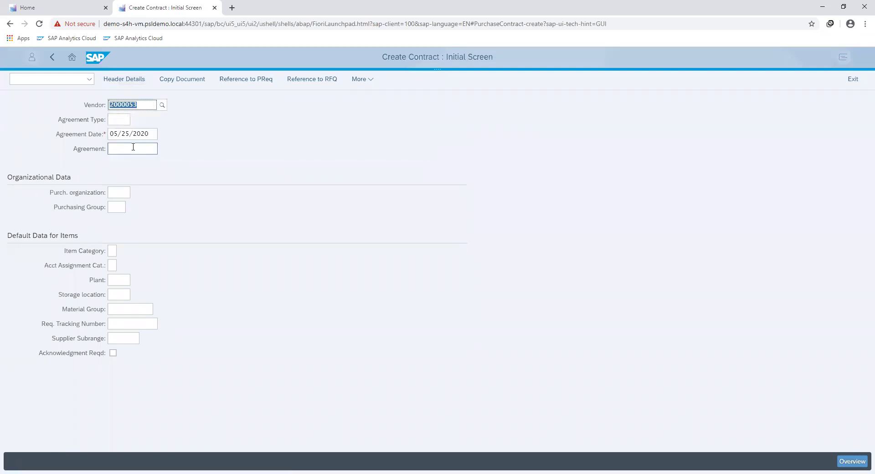
left_click(117, 120)
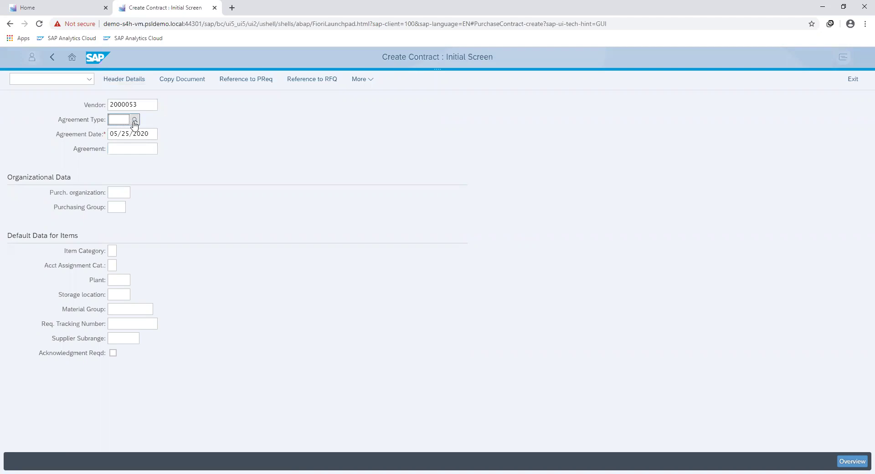
left_click(134, 120)
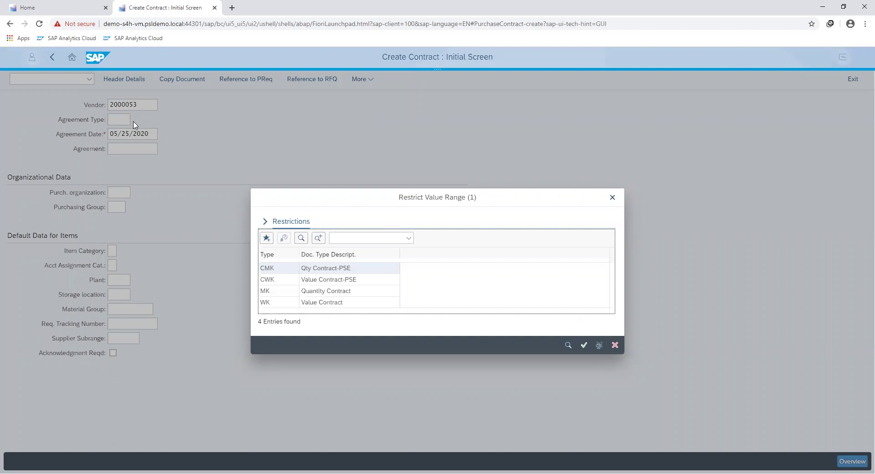
Choose agreement type MK (Quantity Contract) and enter purchasing organization 1710
left_click(284, 295)
double_click(285, 295)
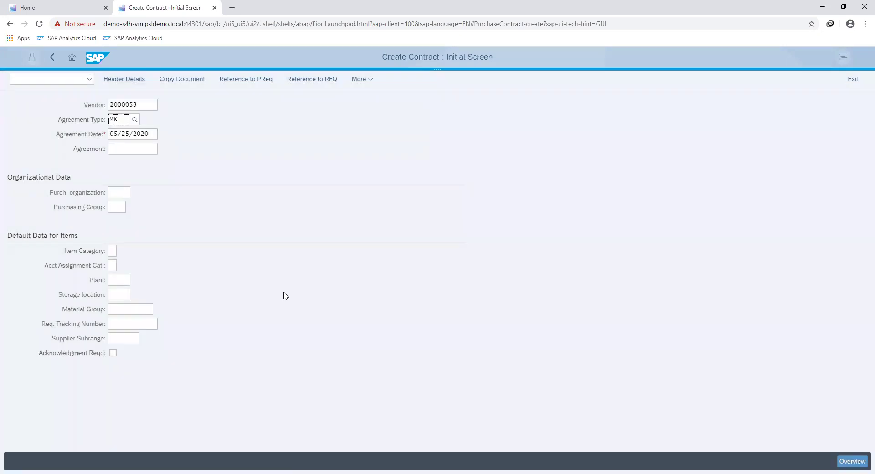
left_click(113, 194)
type("1")
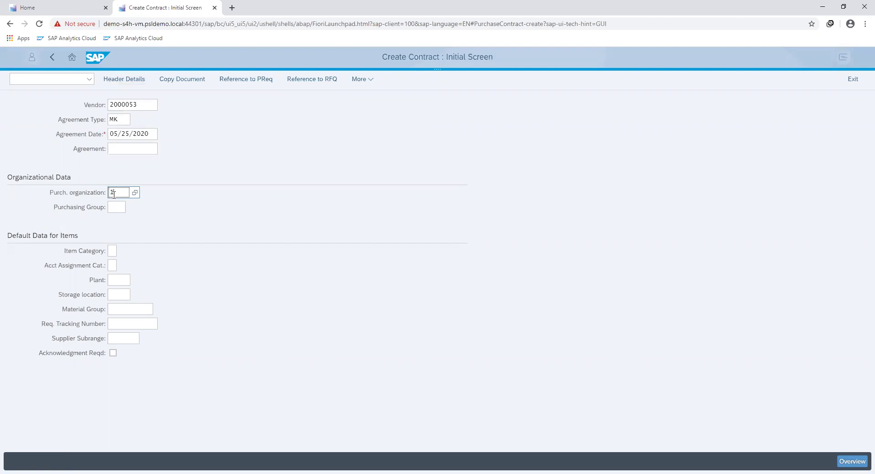
type("710")
key("Tab")
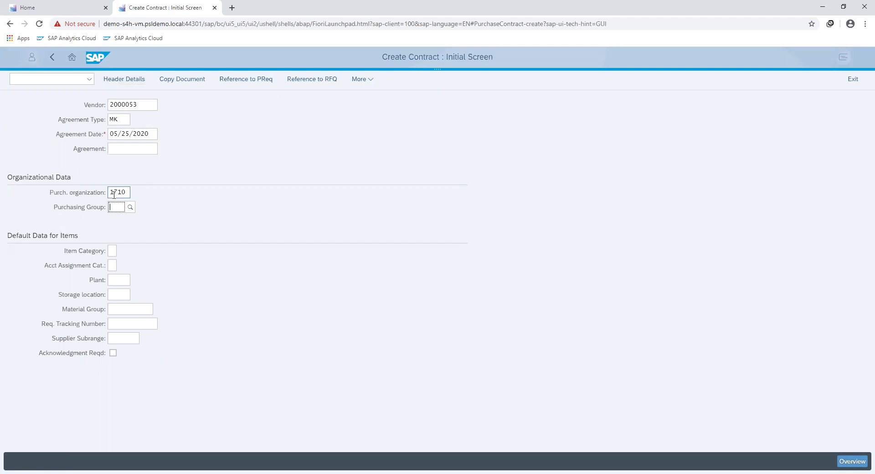
Enter purchasing group 002 and plant 1710, then continue to the header data
type("002")
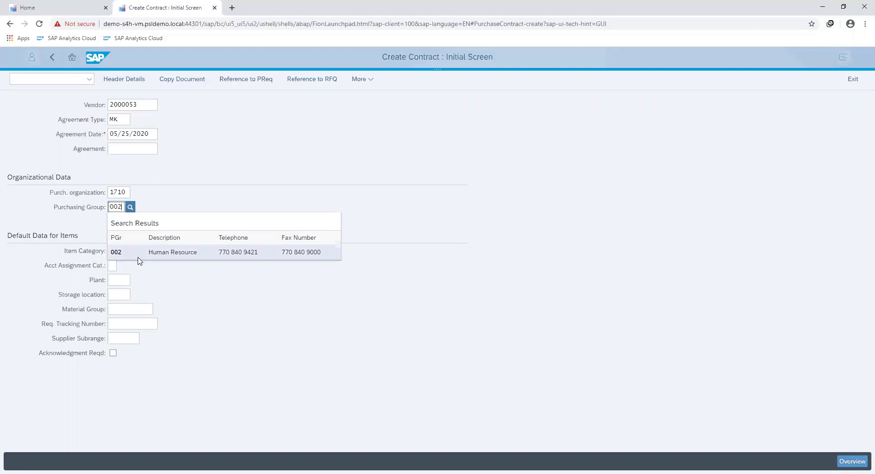
left_click(140, 254)
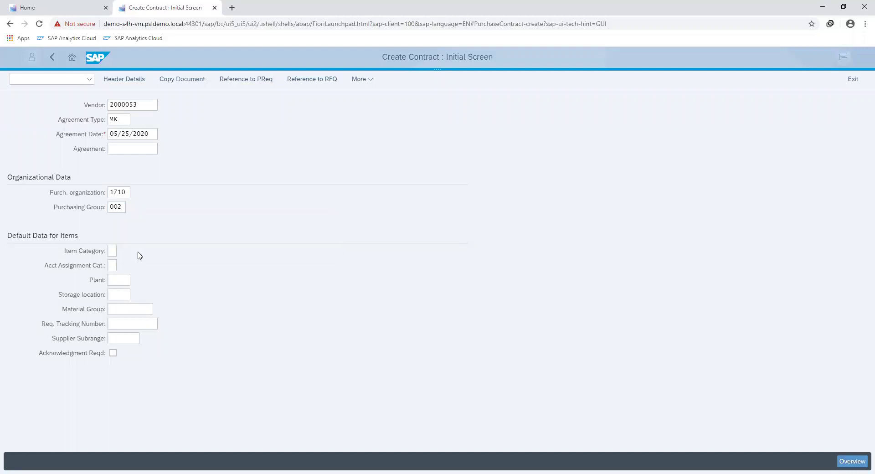
left_click(114, 279)
type("1710")
key("Return")
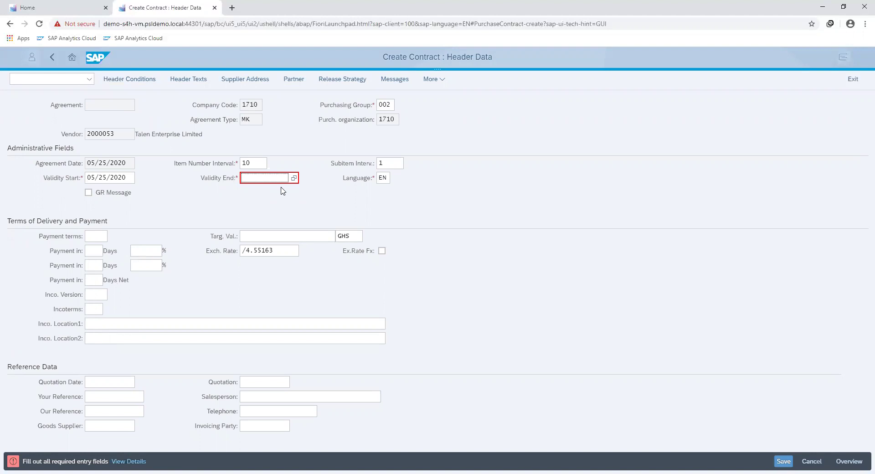
Enter validity end 12/31/2020 and target value 10000 in the contract header
type("12/31/2020")
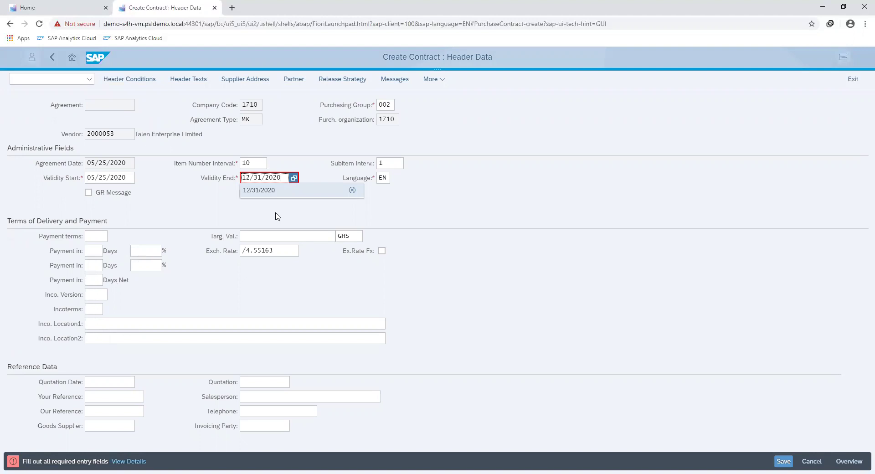
left_click(269, 236)
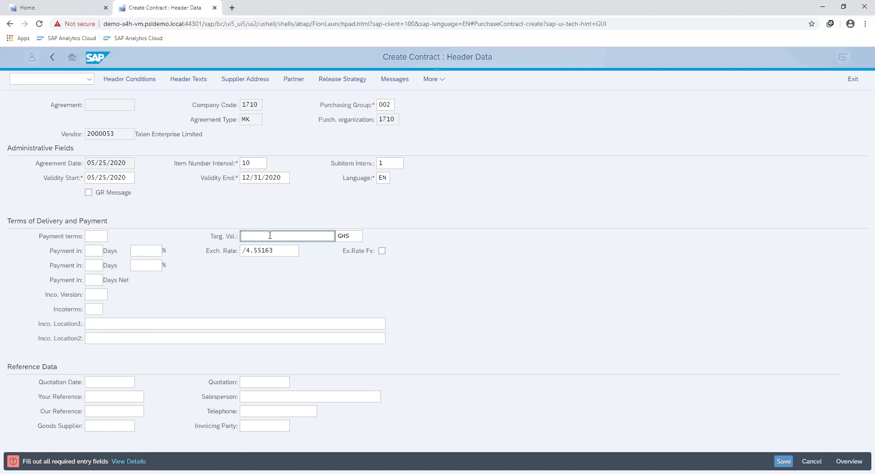
type("10000")
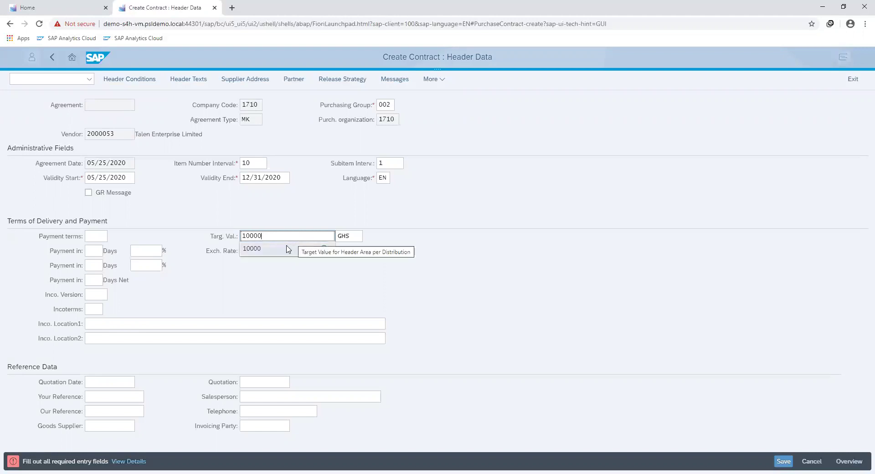
left_click(286, 246)
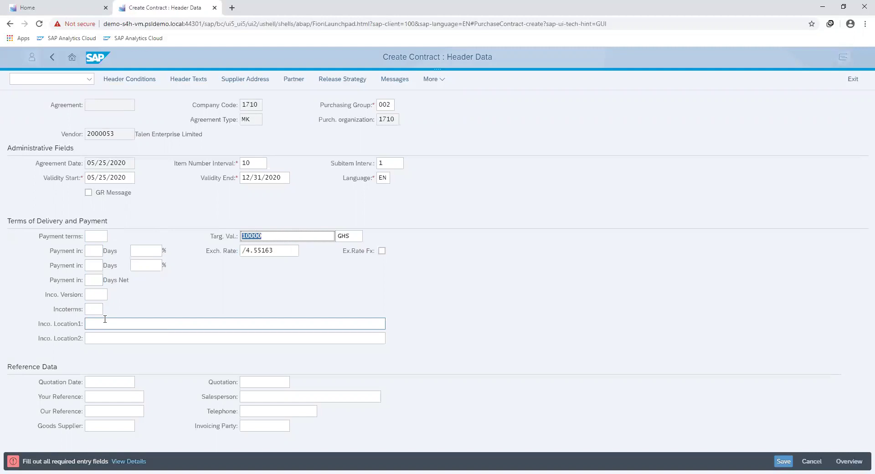
Fill item 10 with material 86, target quantity 12000 and net price 25, checking its details
key("Return")
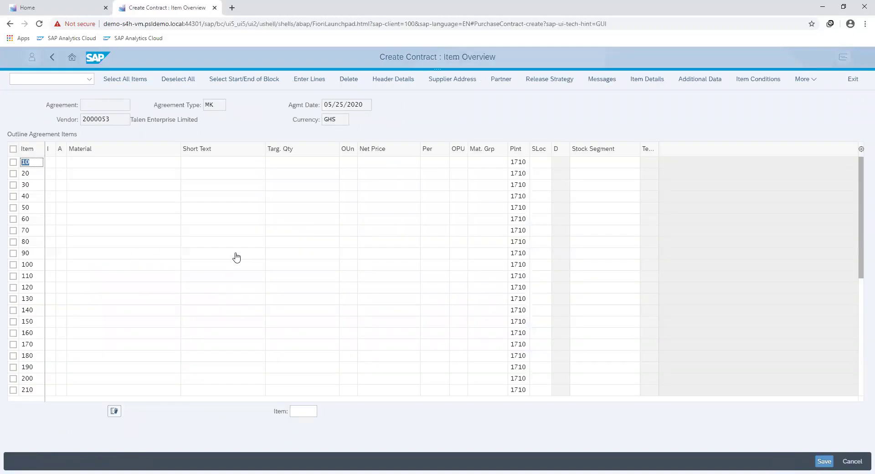
left_click(135, 163)
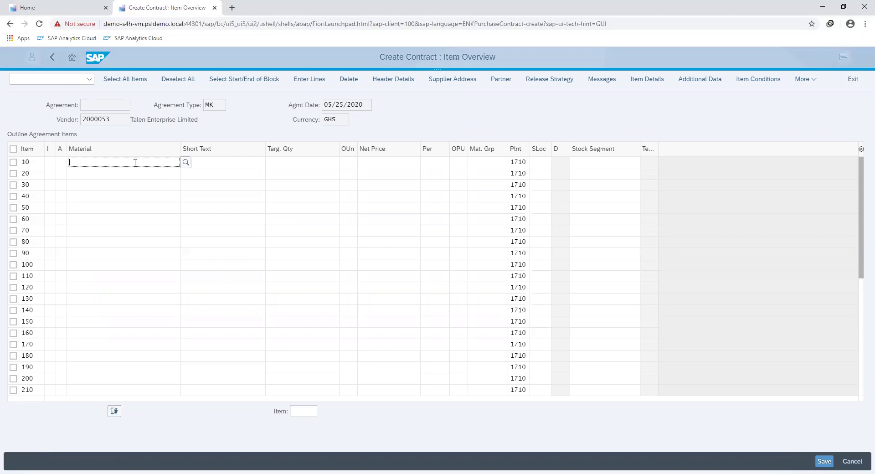
type("86")
left_click(313, 163)
type("12000")
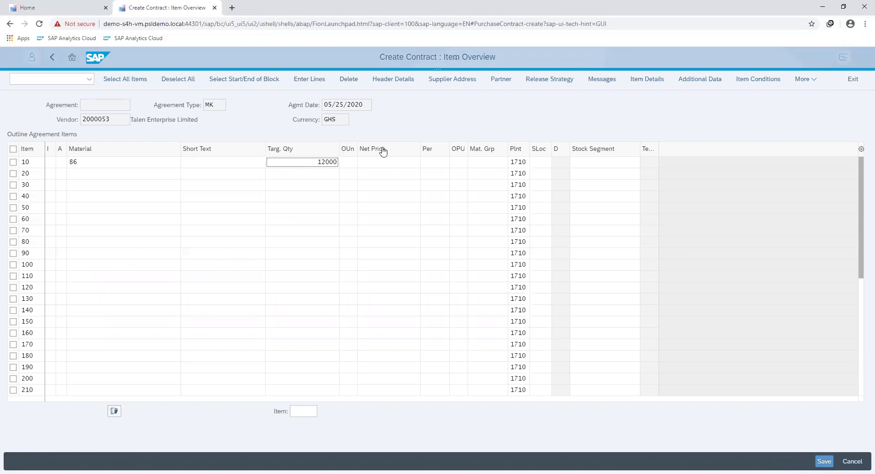
left_click(405, 162)
type("25")
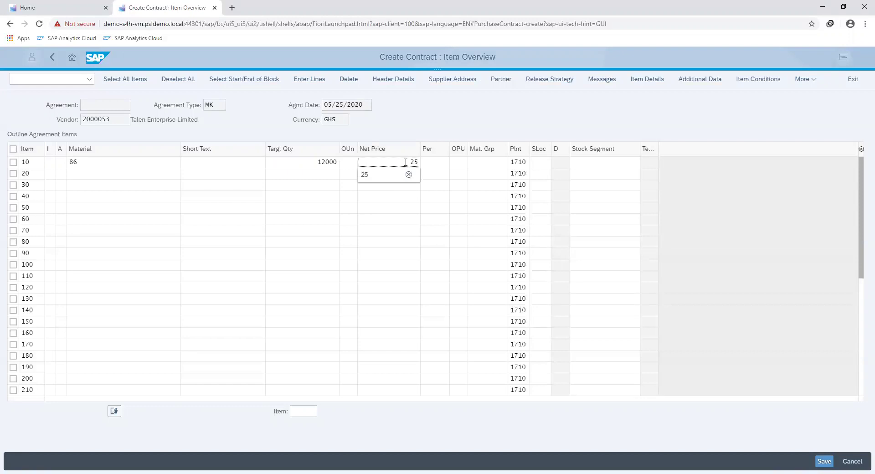
double_click(405, 162)
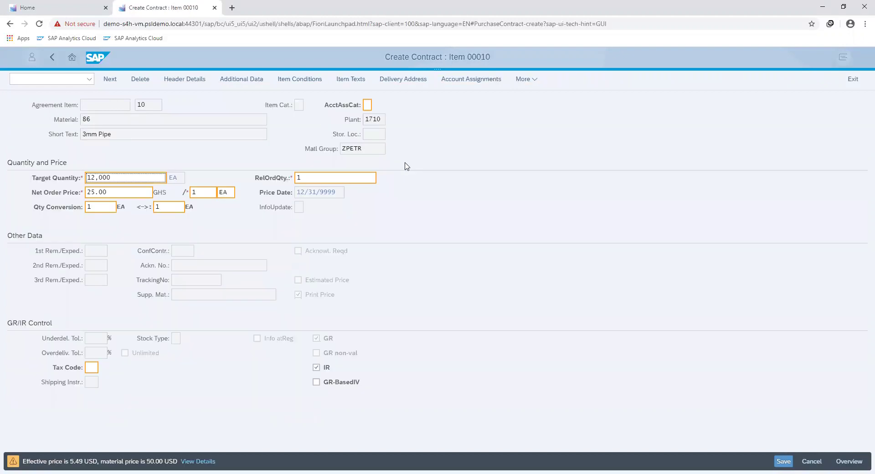
key("F3")
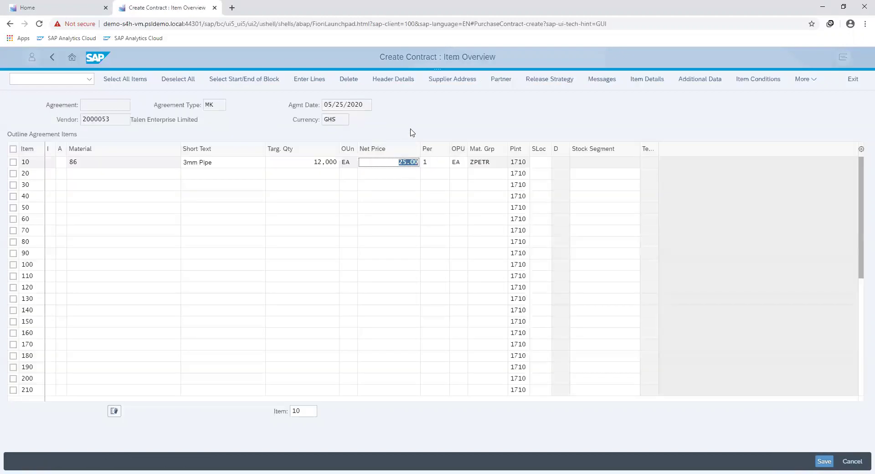
left_click(469, 88)
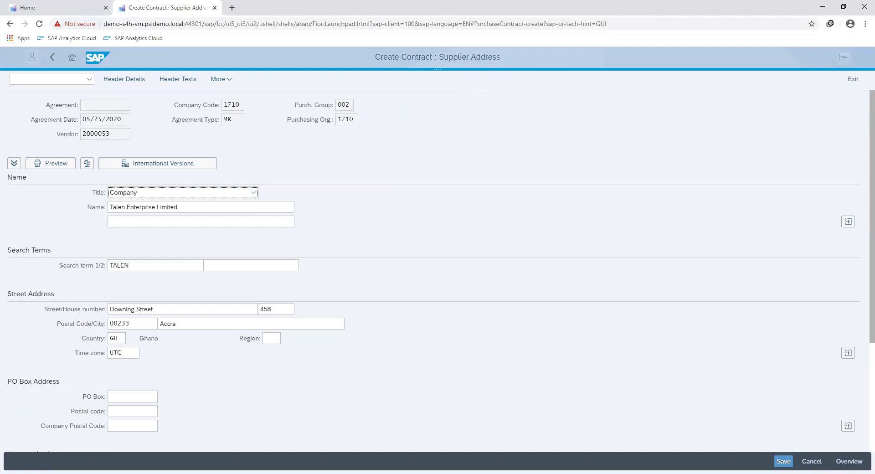
left_click(783, 461)
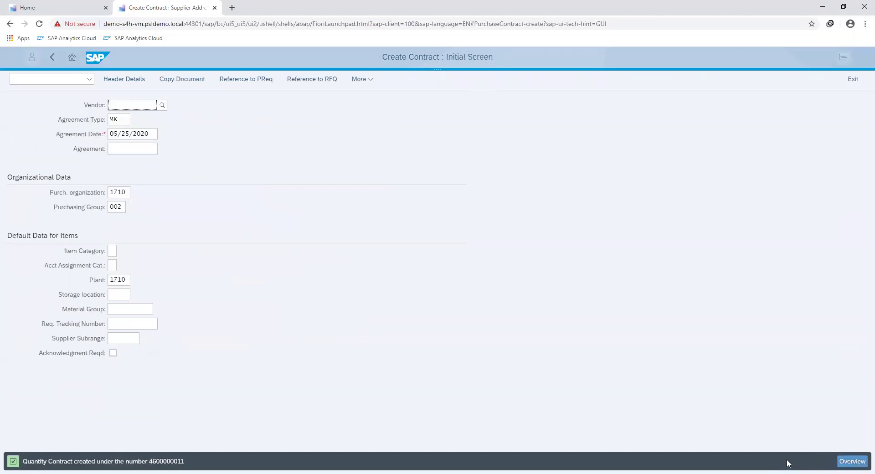